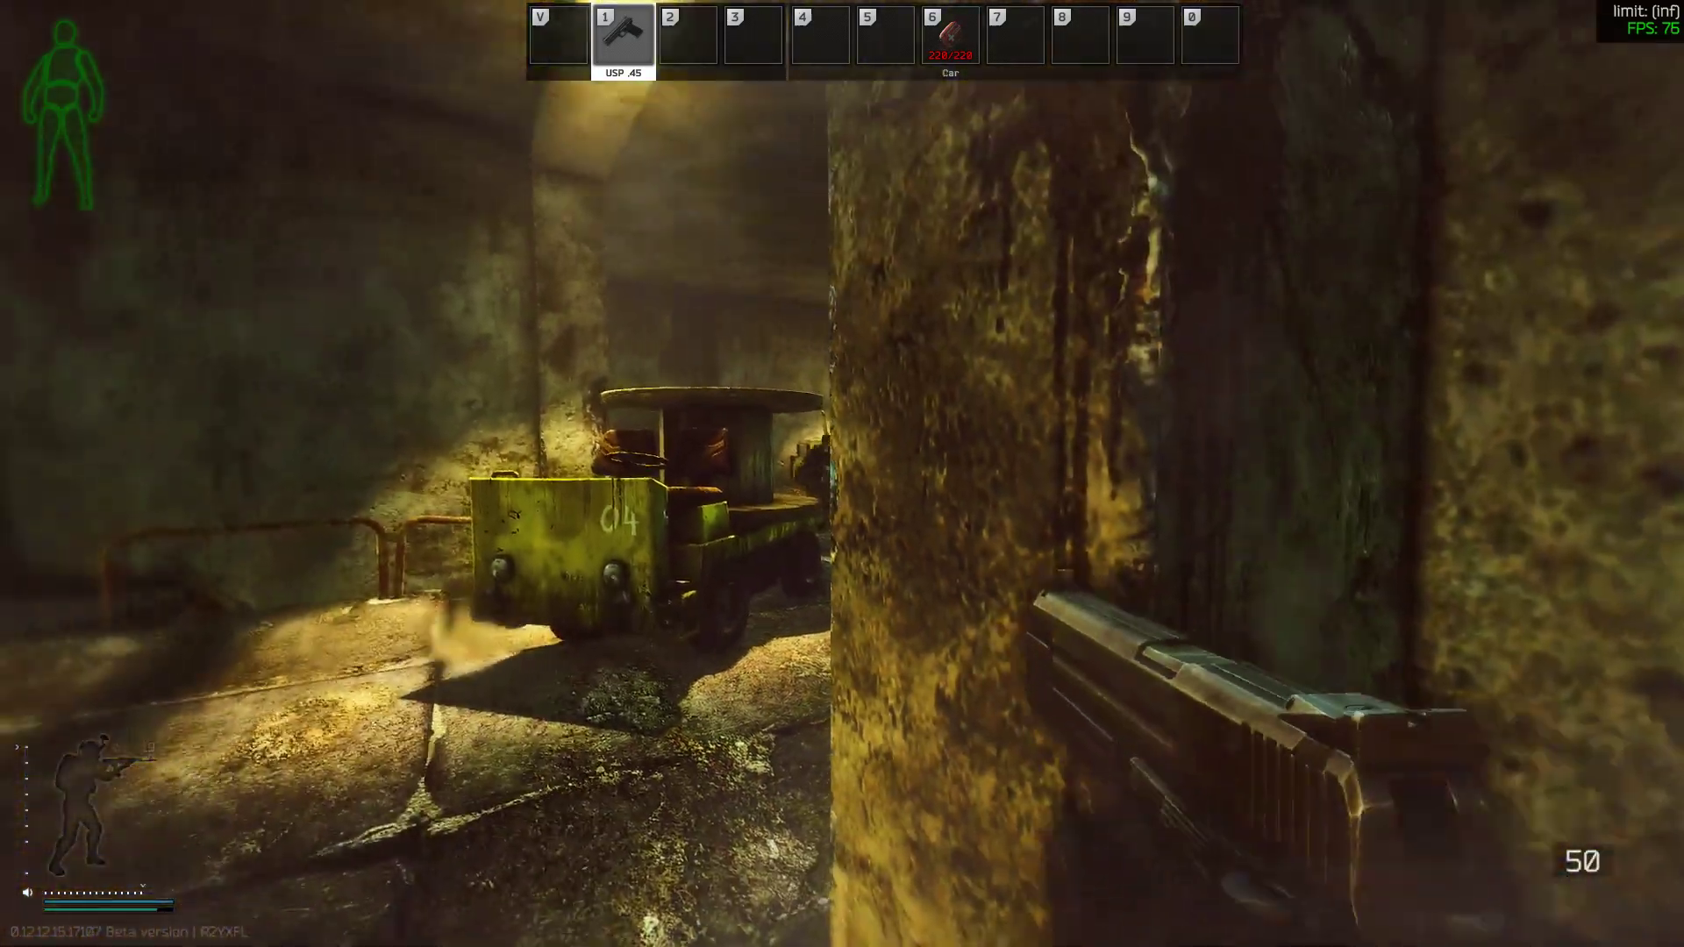
key(s)
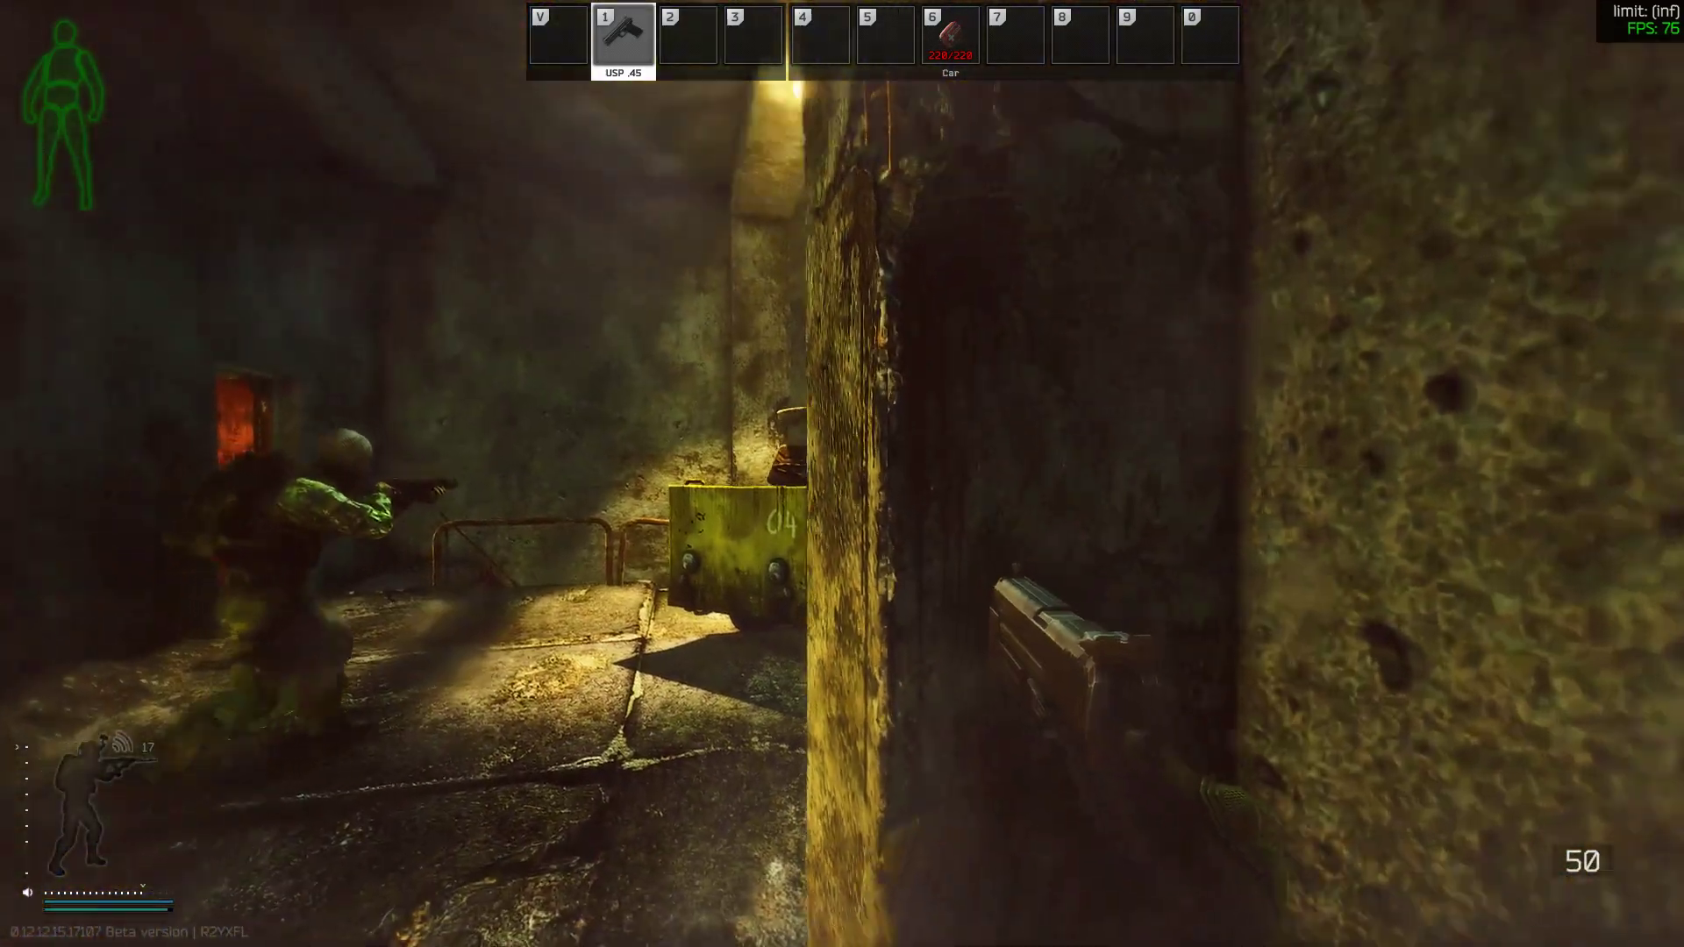
key(w)
key(w)
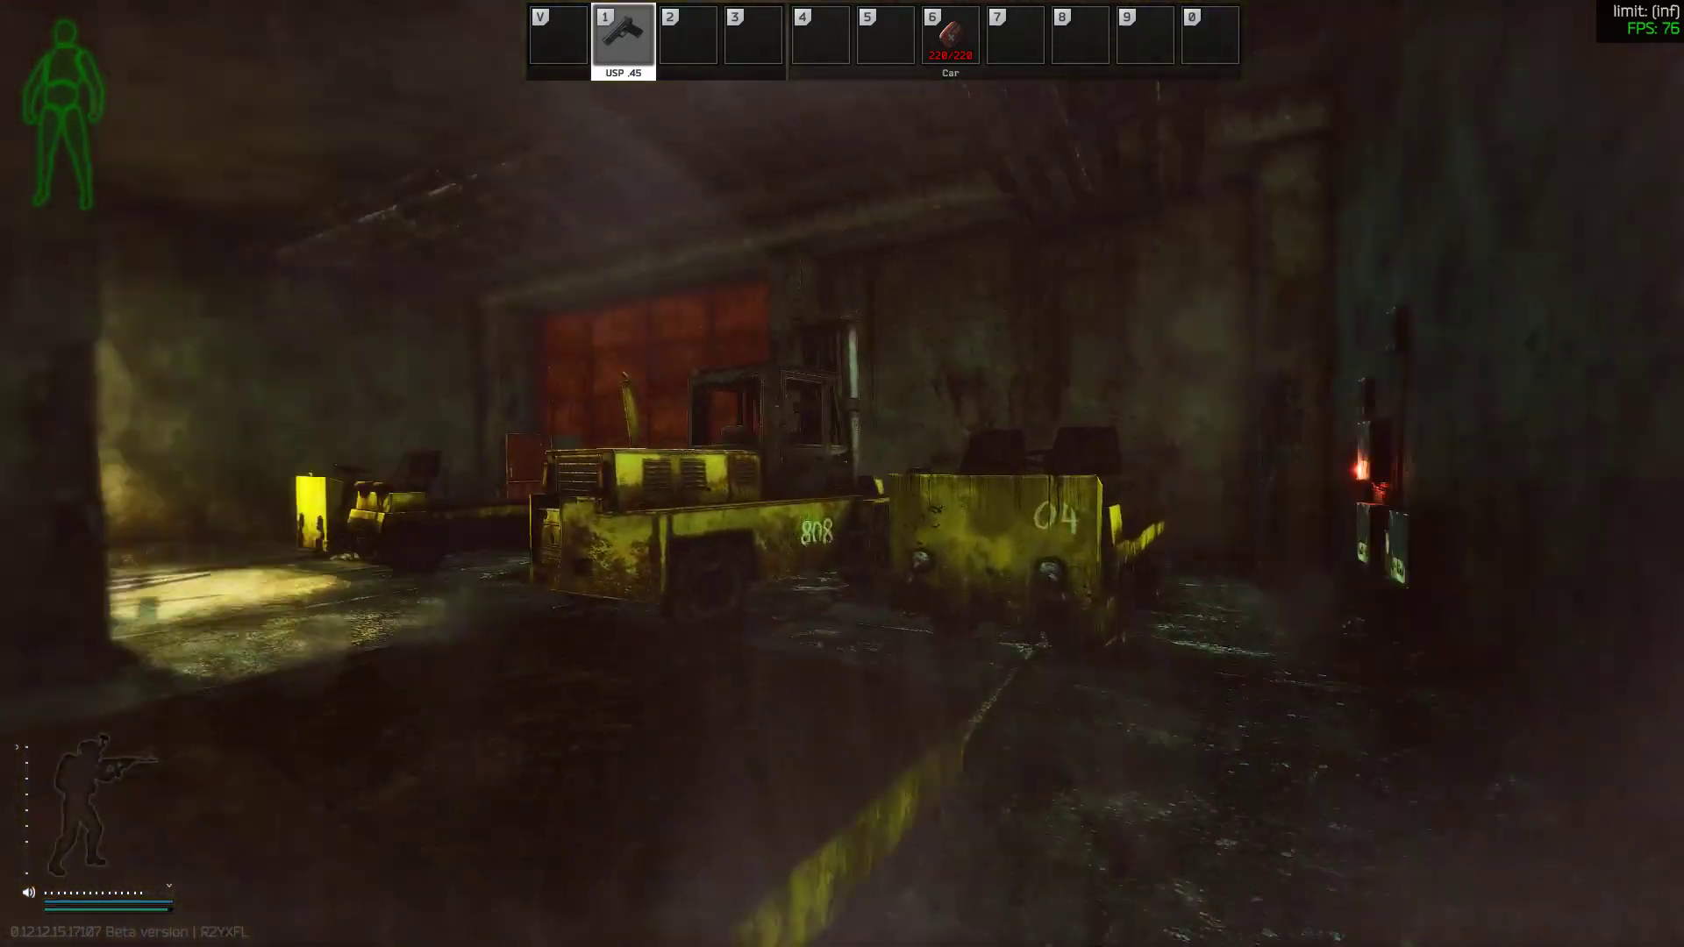
key(w)
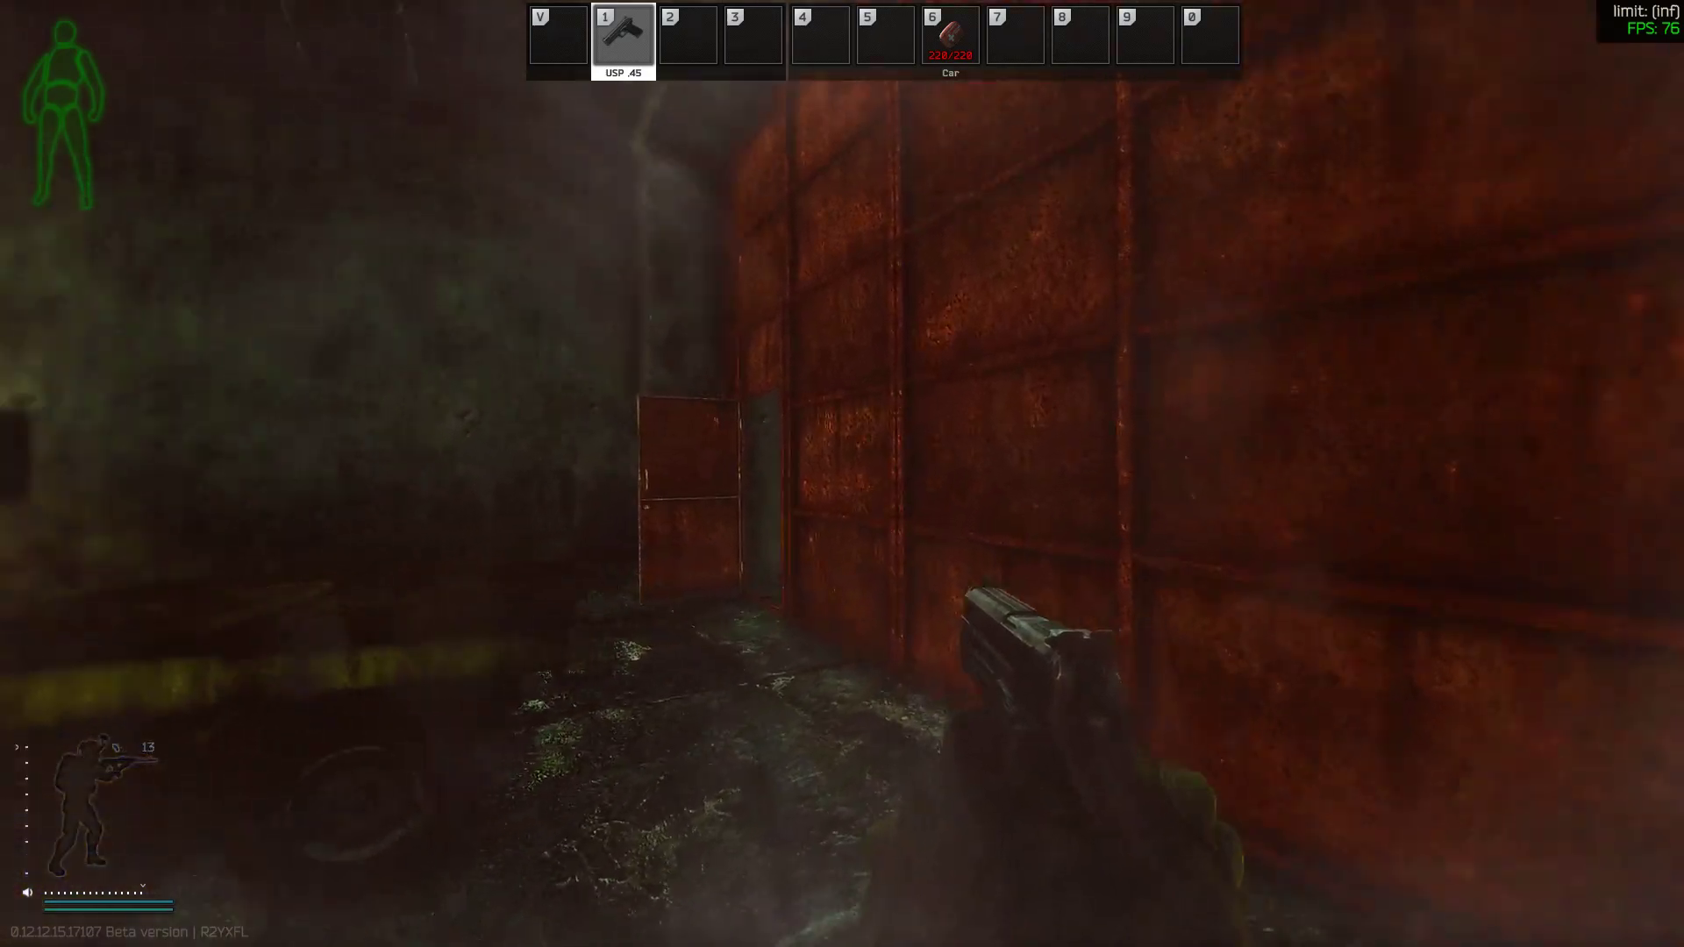
key(w)
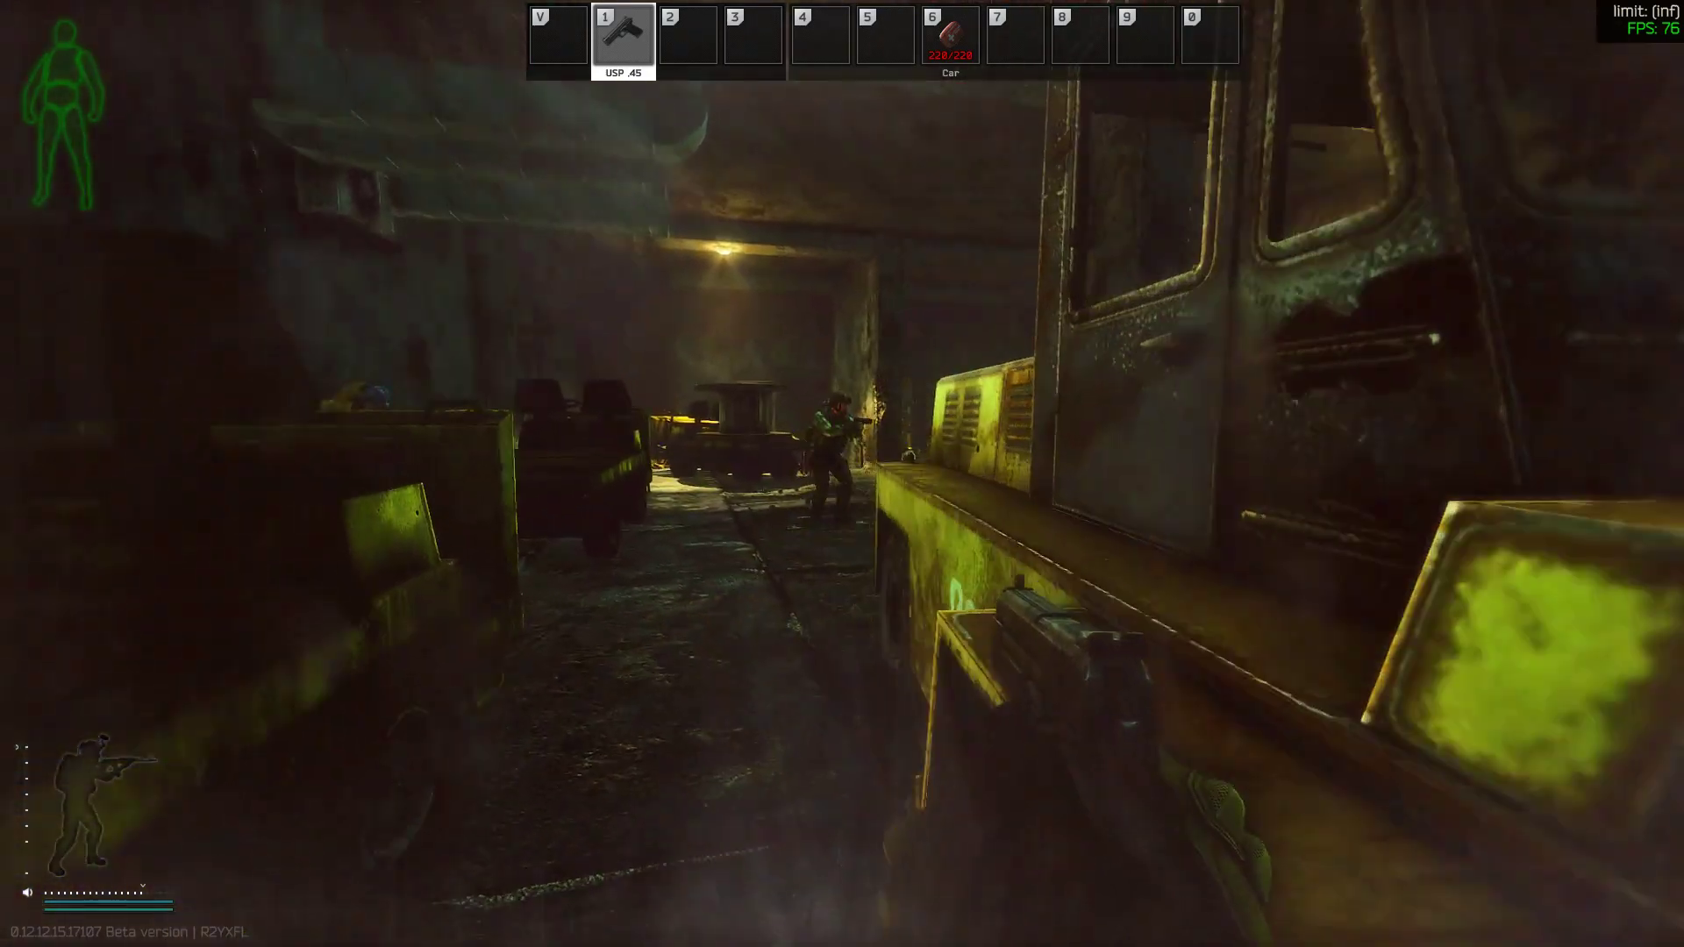
key(w)
key(w)
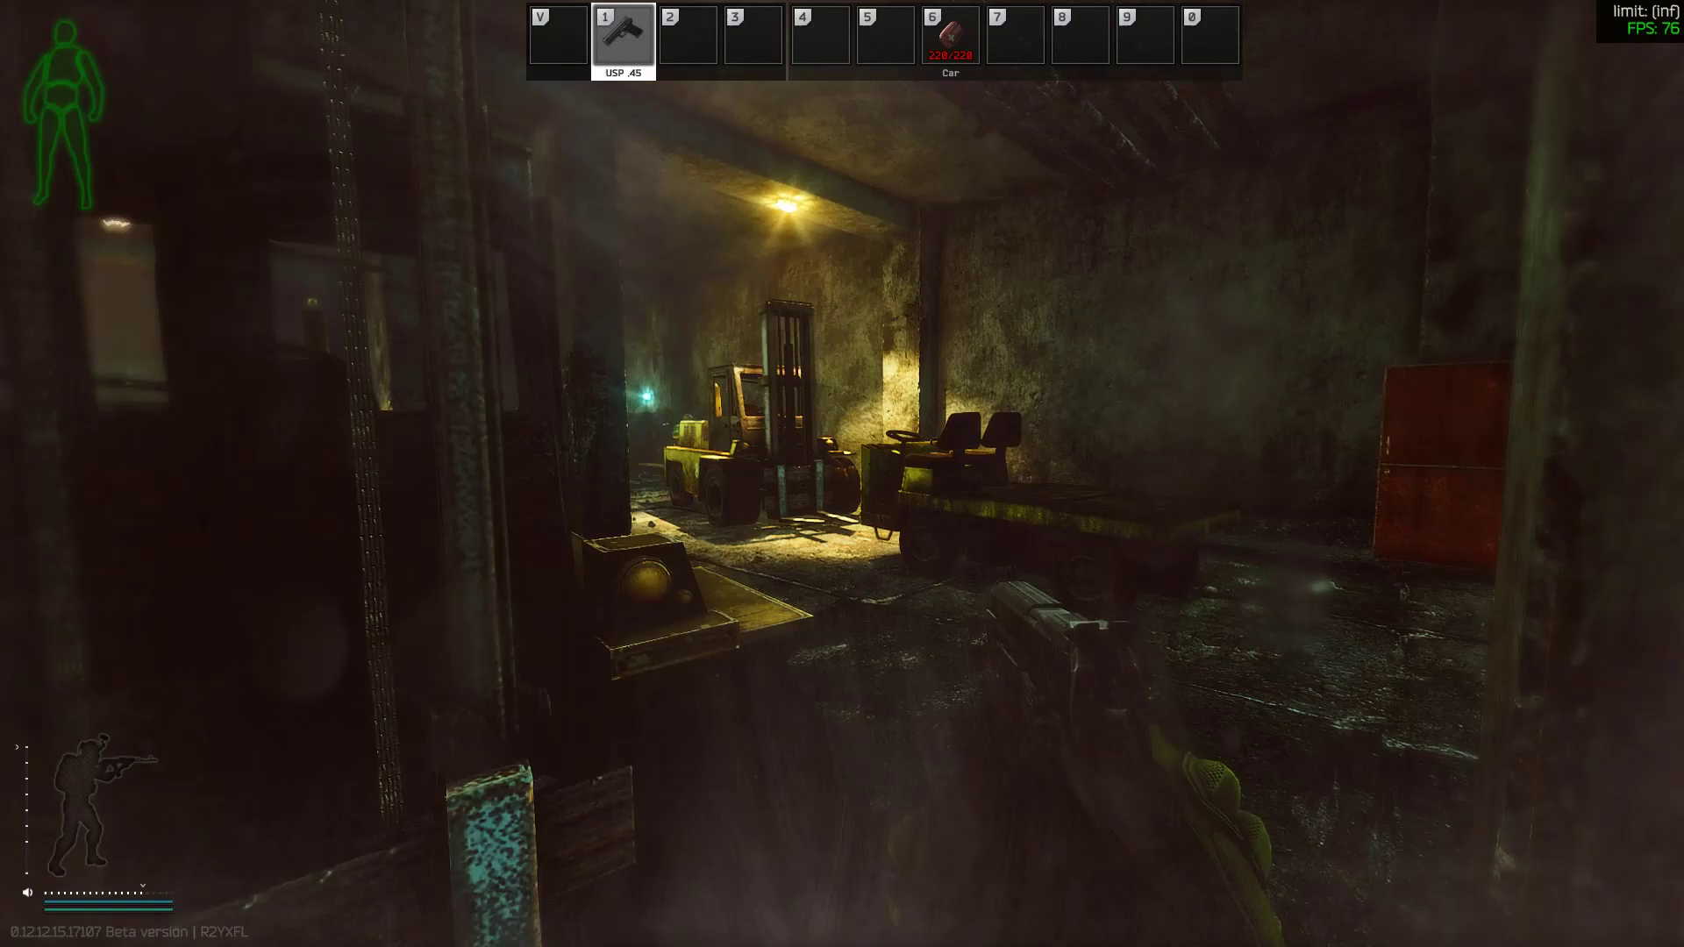
key(w)
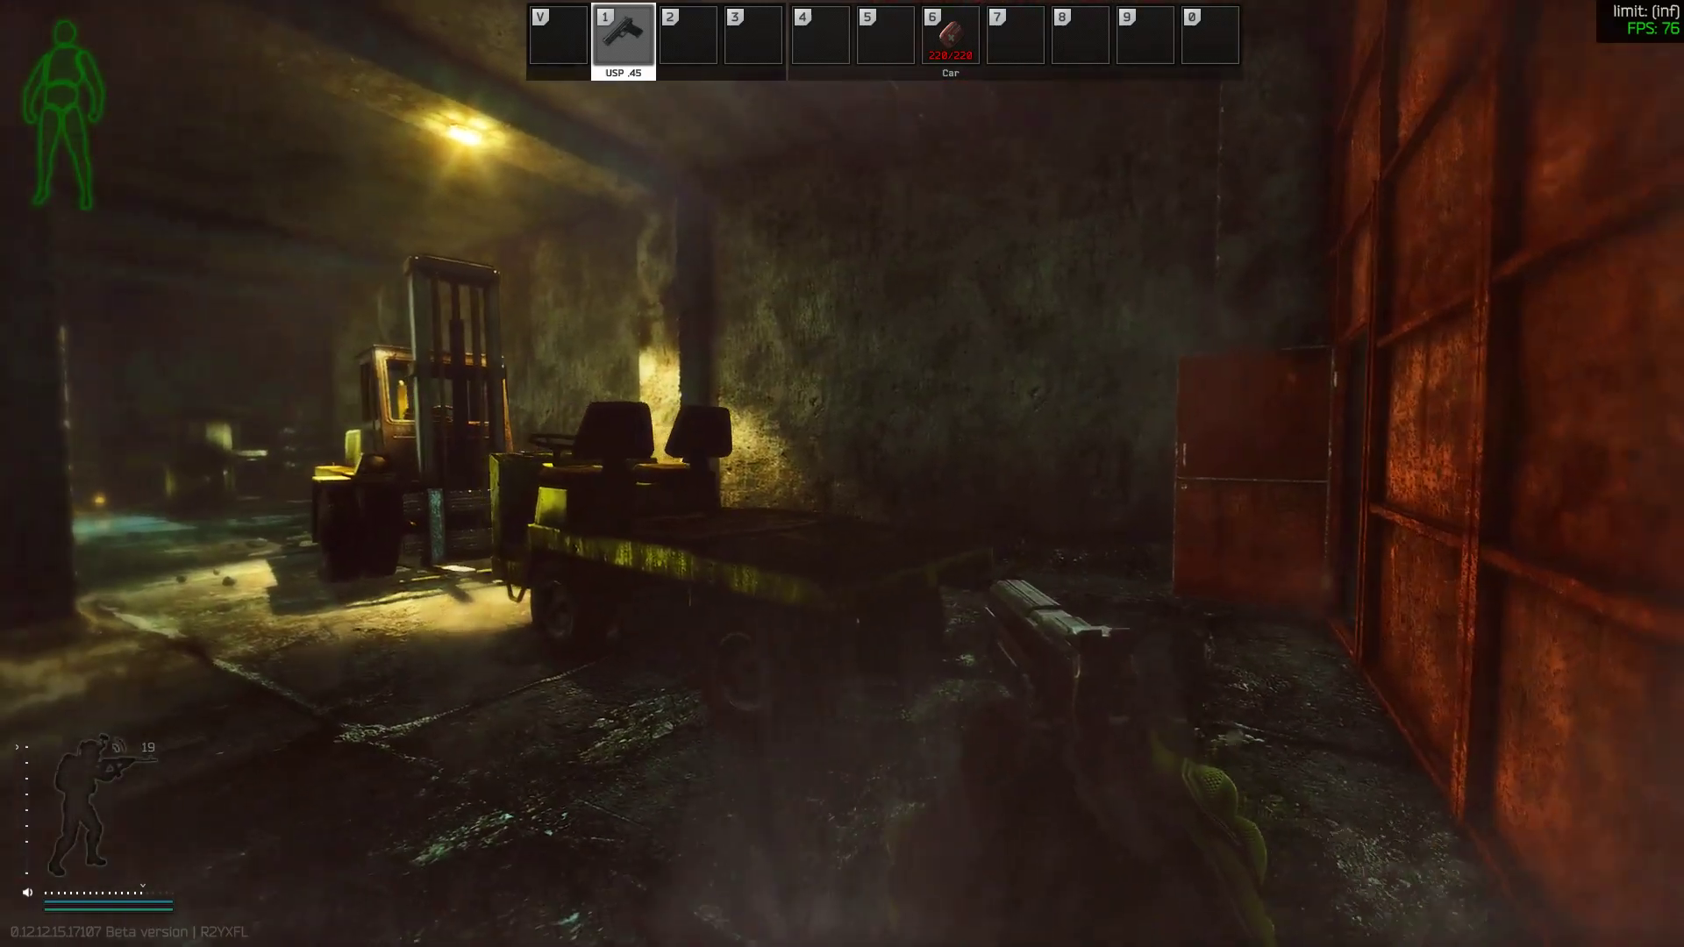
key(w)
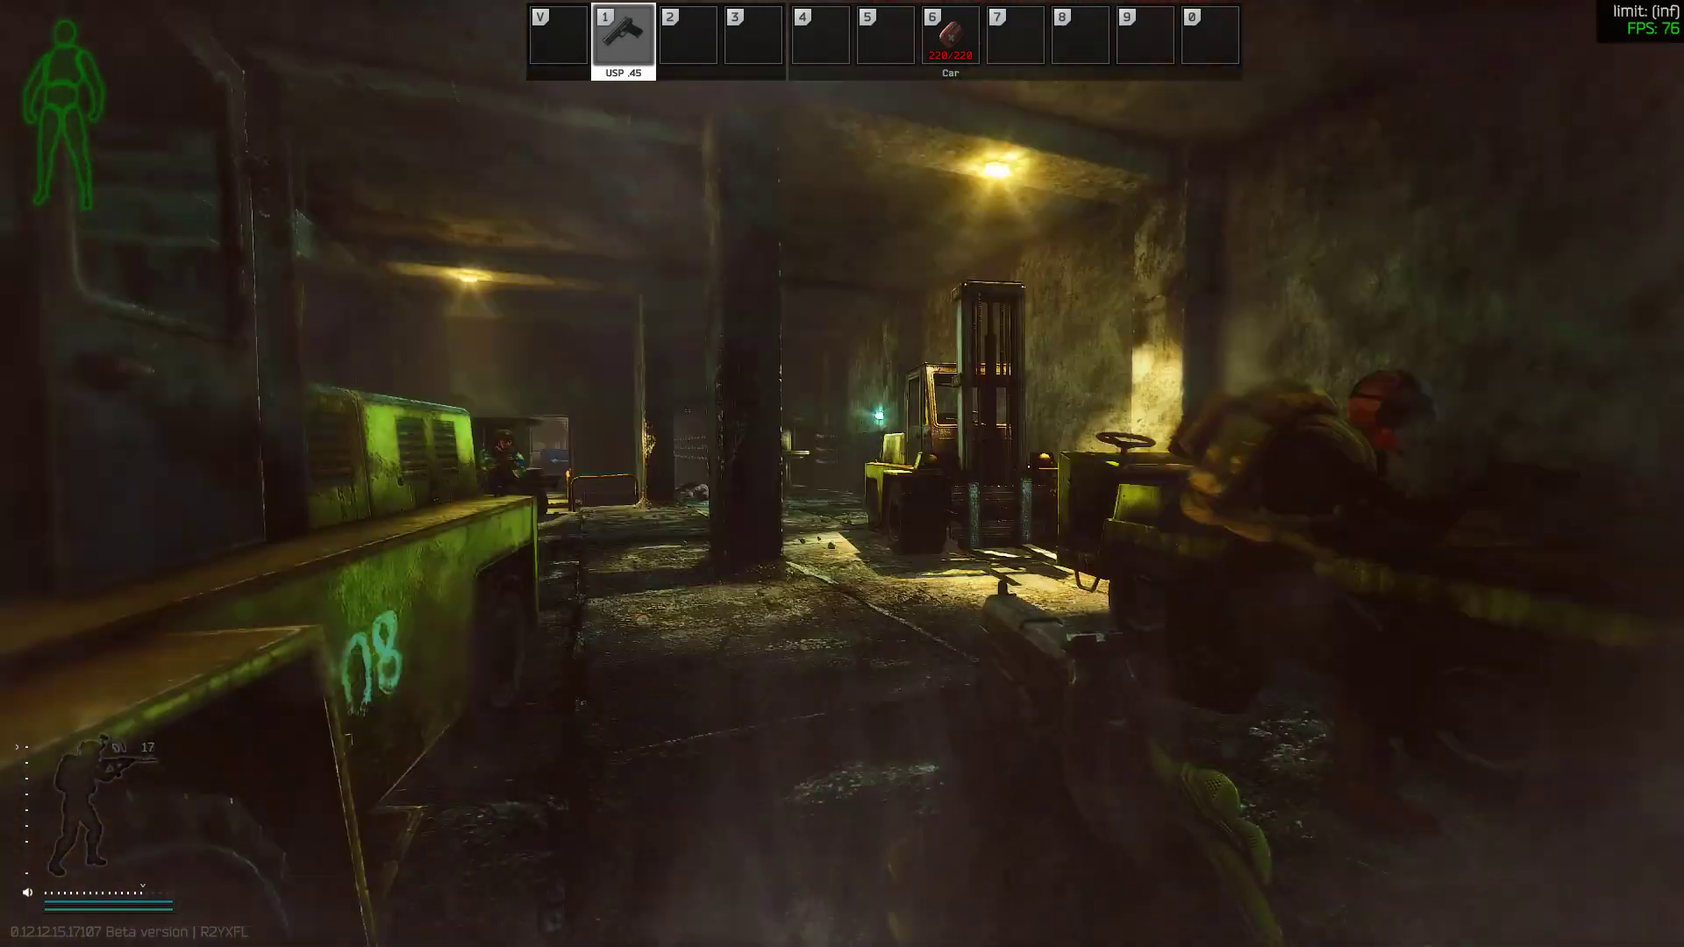
key(w)
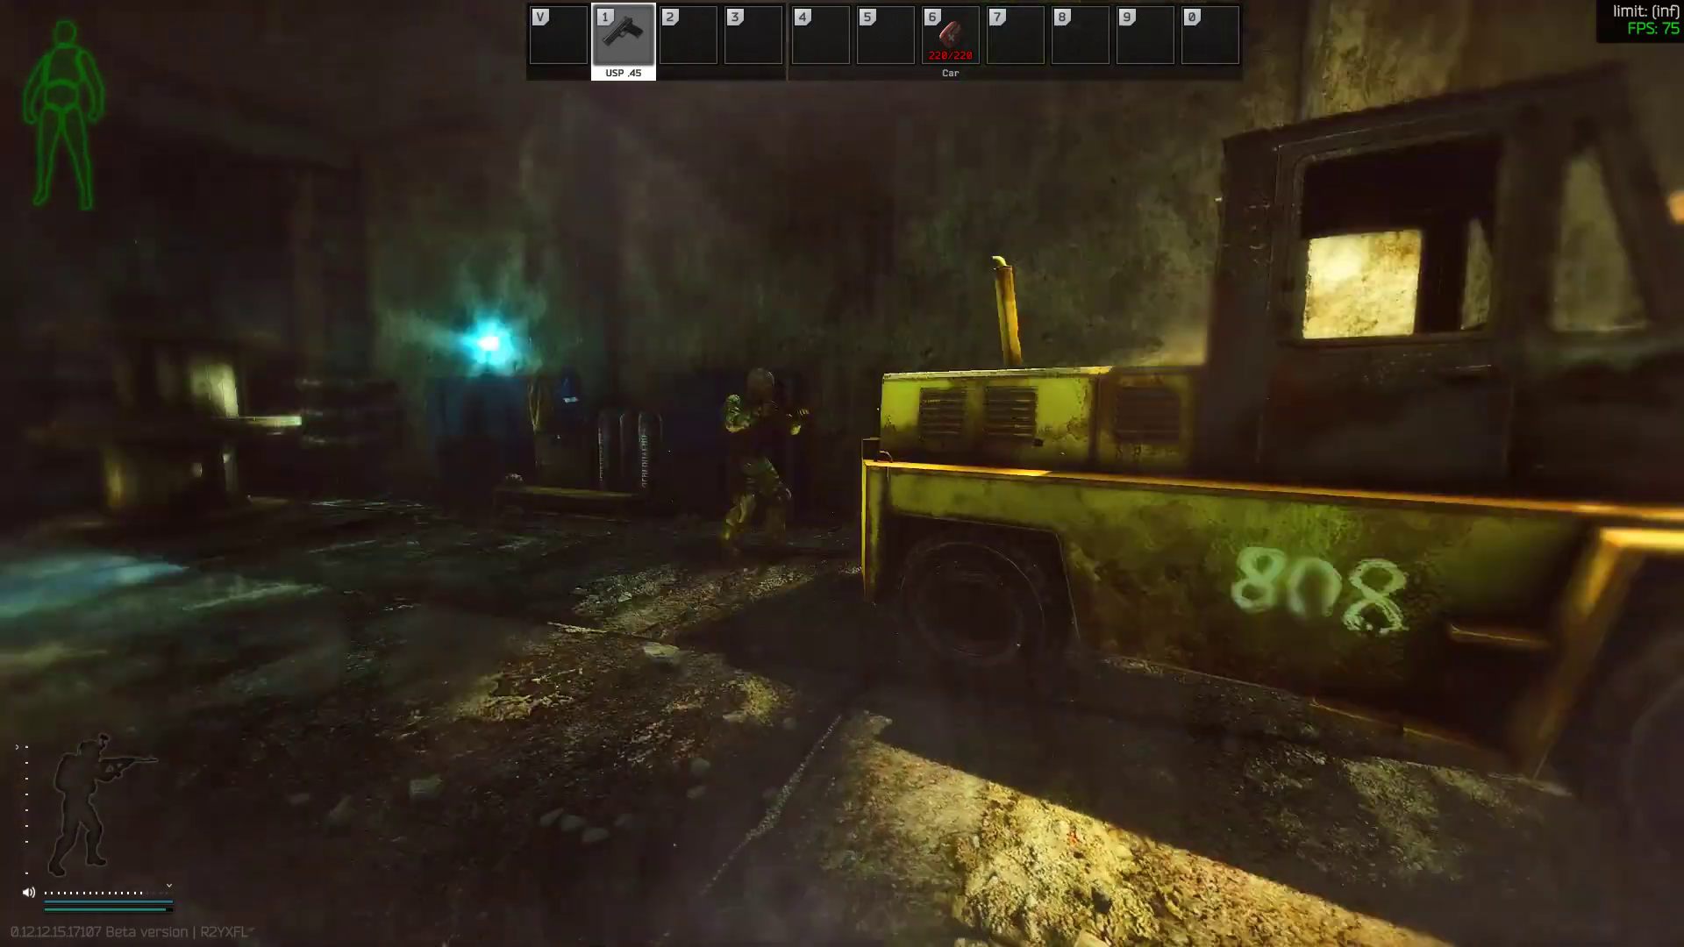
key(w)
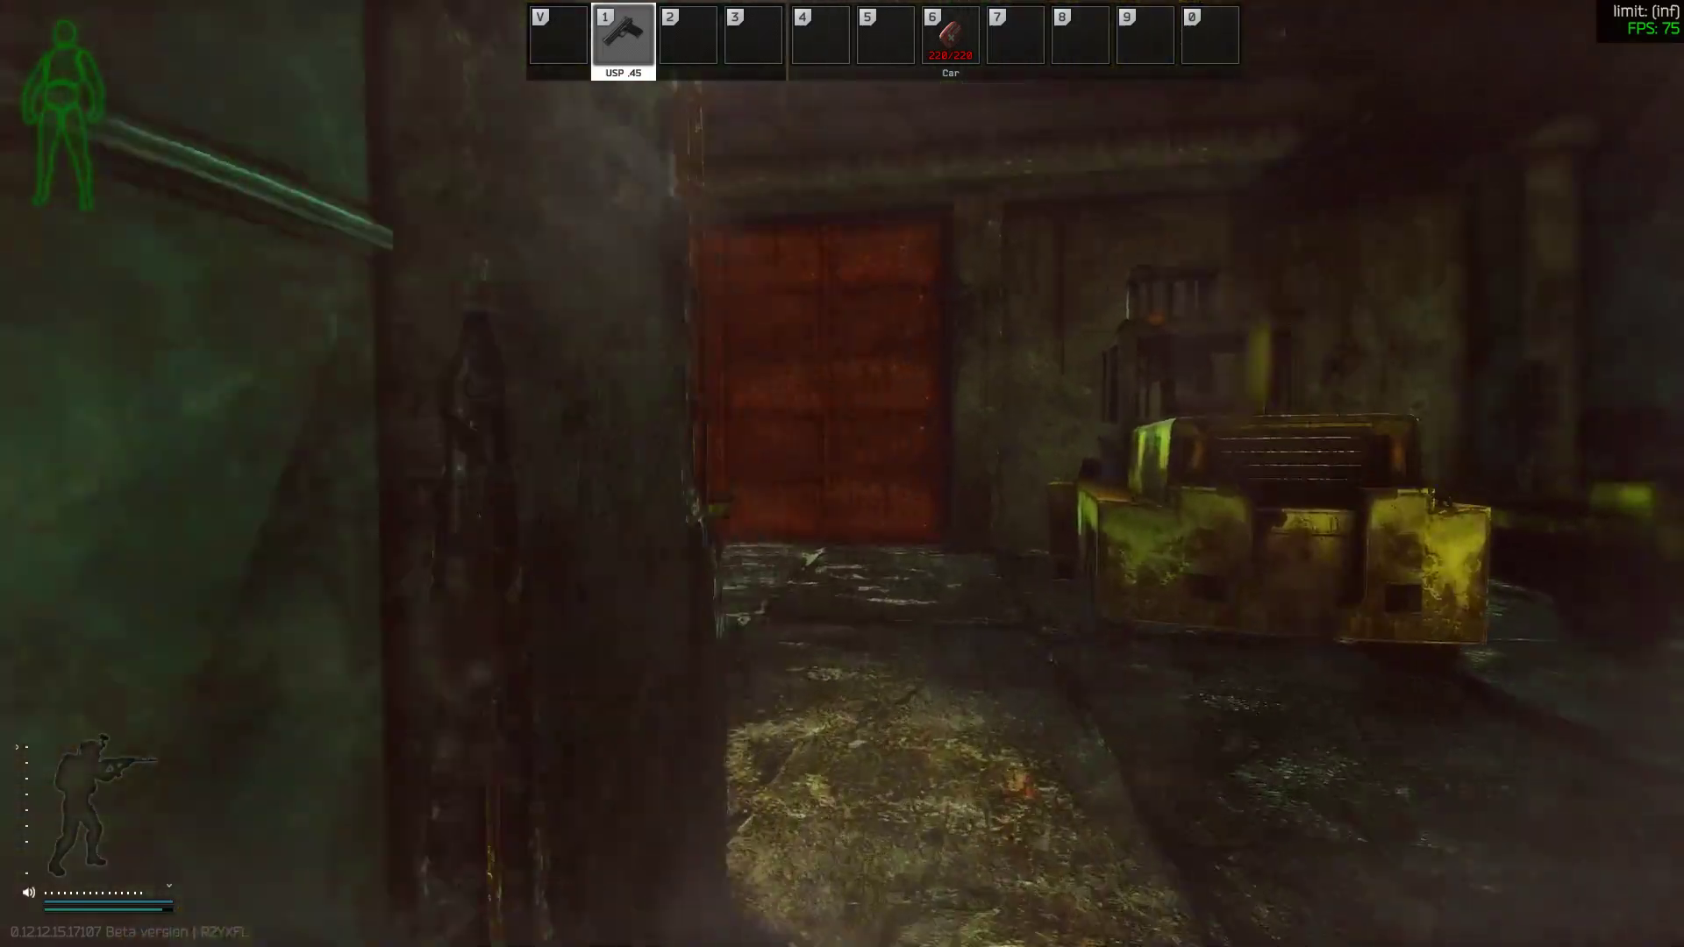
key(w)
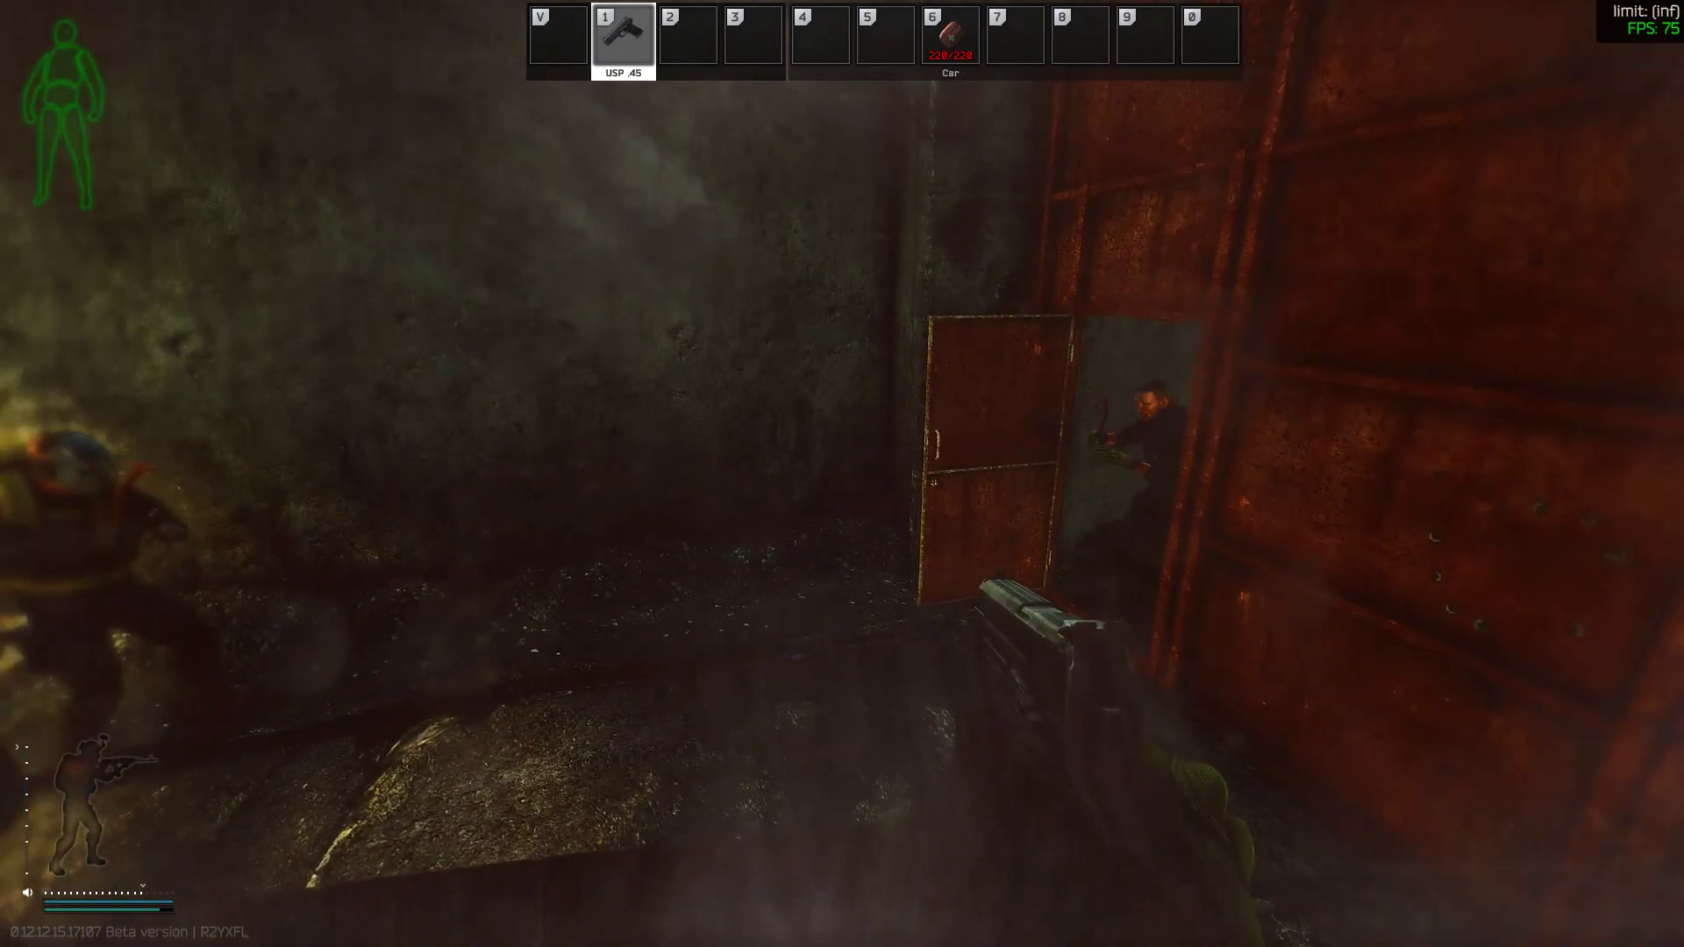
key(a)
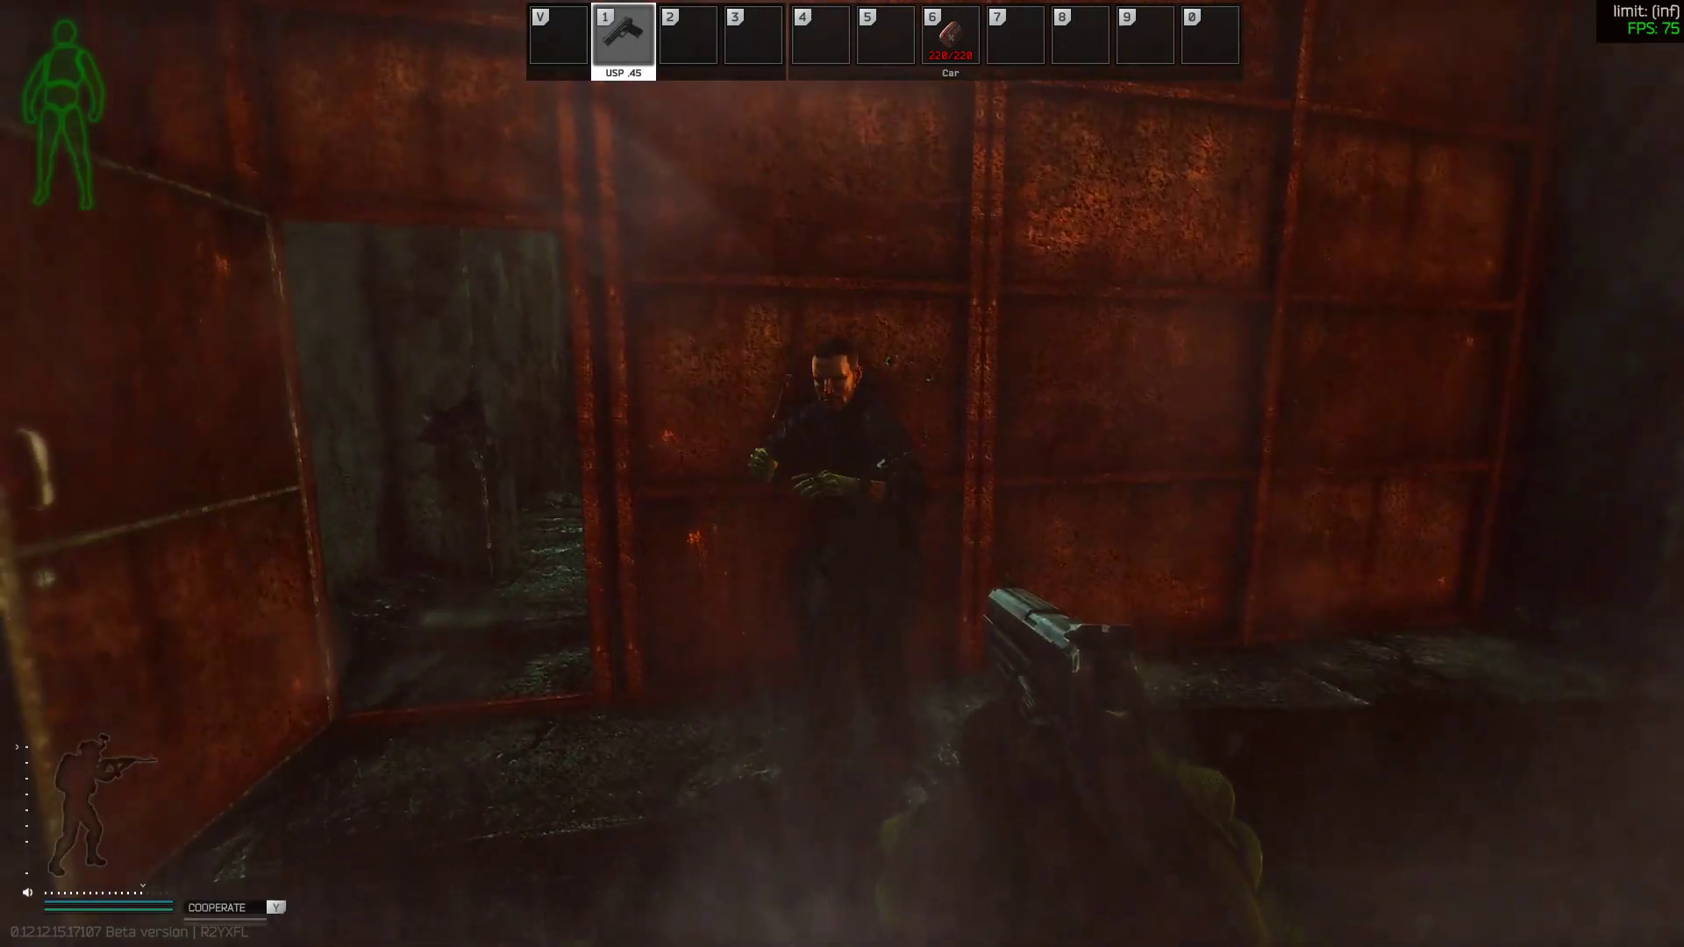
key(y)
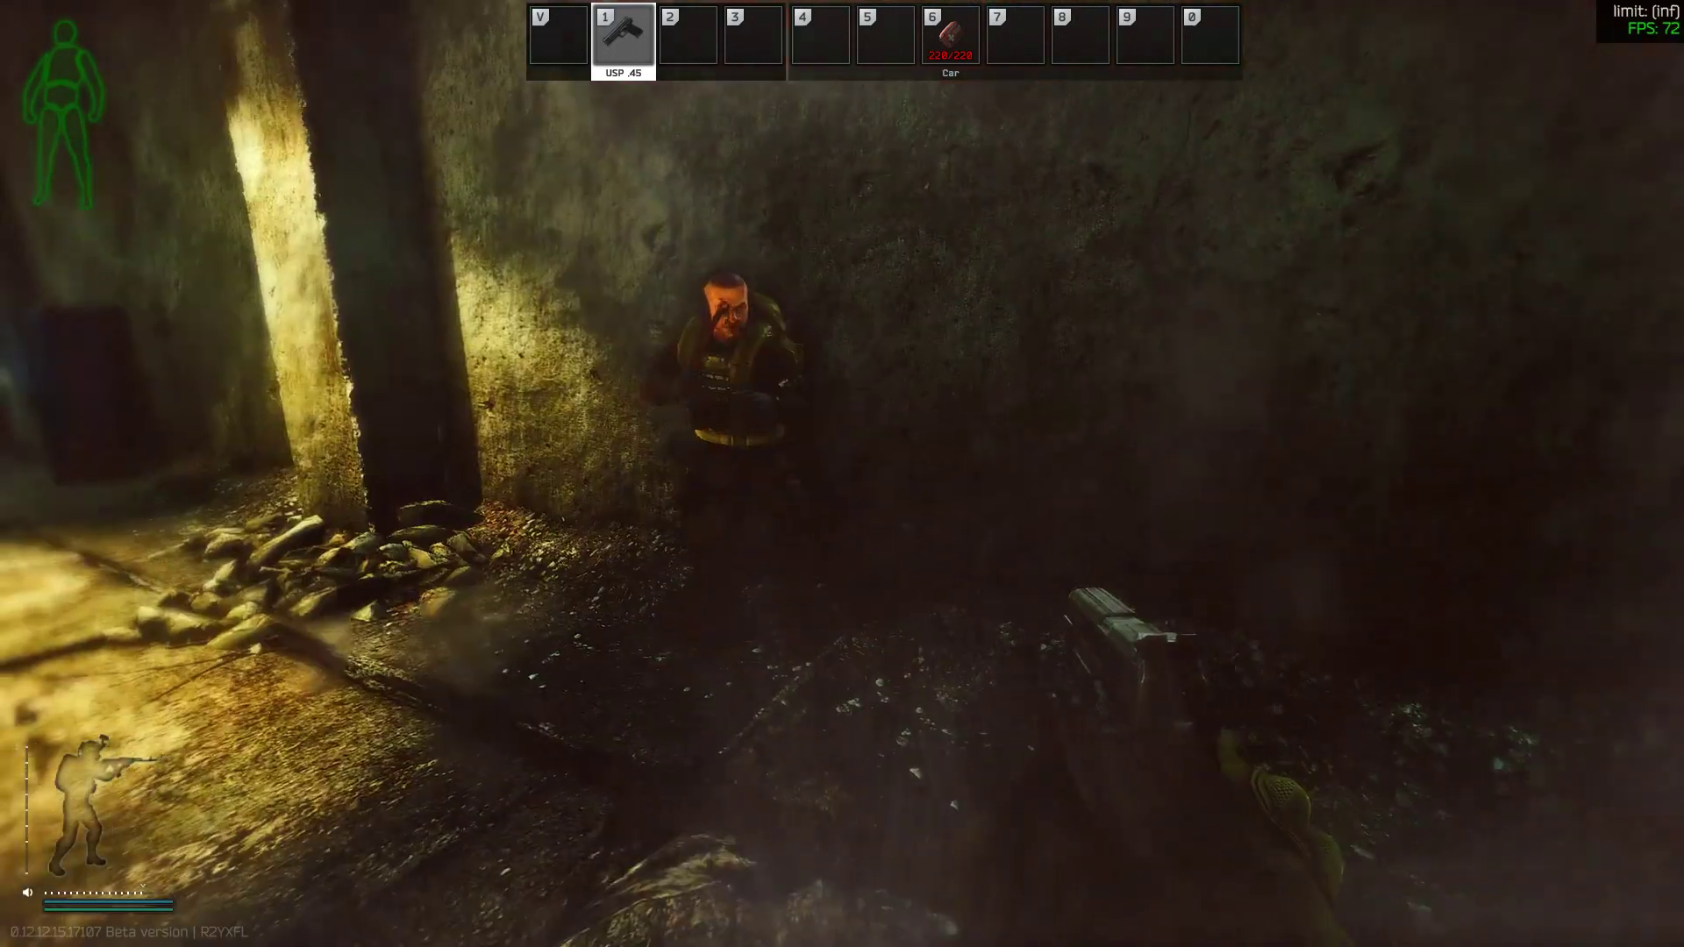